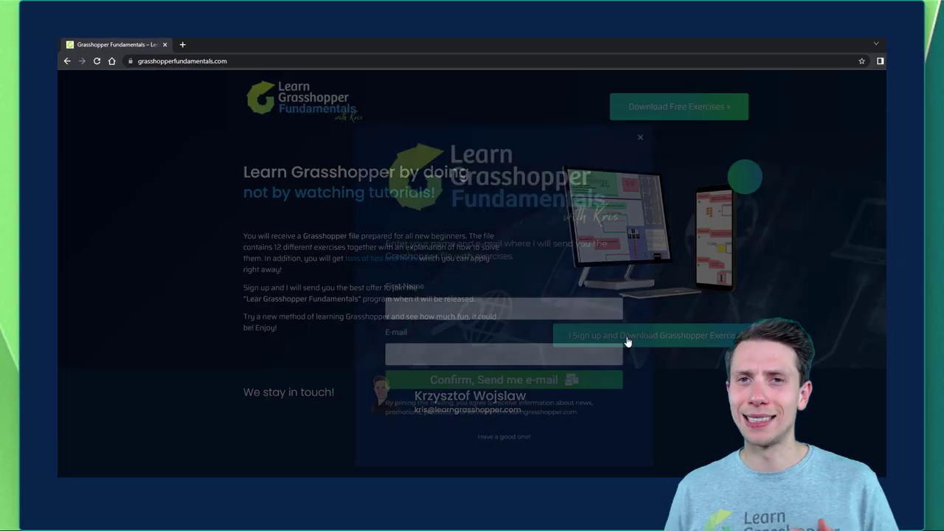
Step: Enter a first name and an e-mail address in the sign-up form, then submit it
{"action": "left_click", "coordinate": [450, 305]}
{"action": "type", "text": "Yo"}
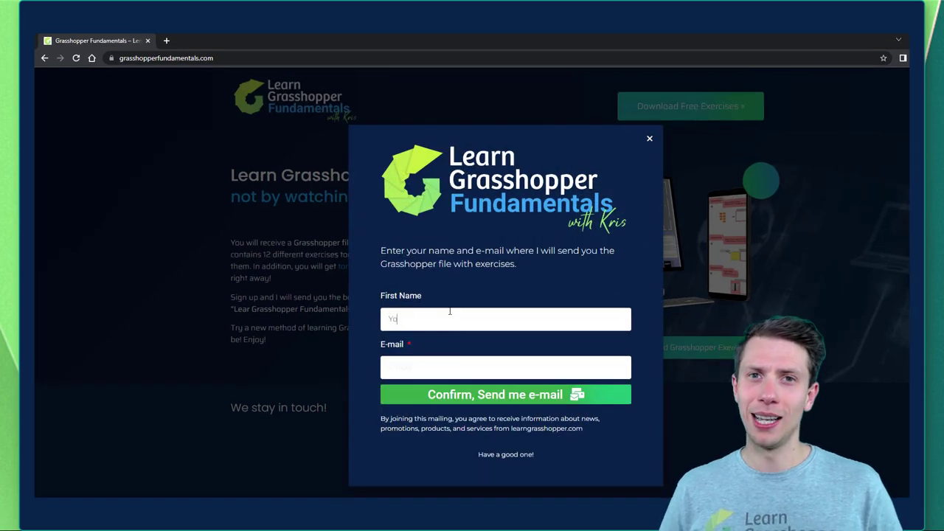
{"action": "key", "text": "BackSpace"}
{"action": "key", "text": "BackSpace"}
{"action": "key", "text": "Tab"}
{"action": "type", "text": "Name@gmail.com"}
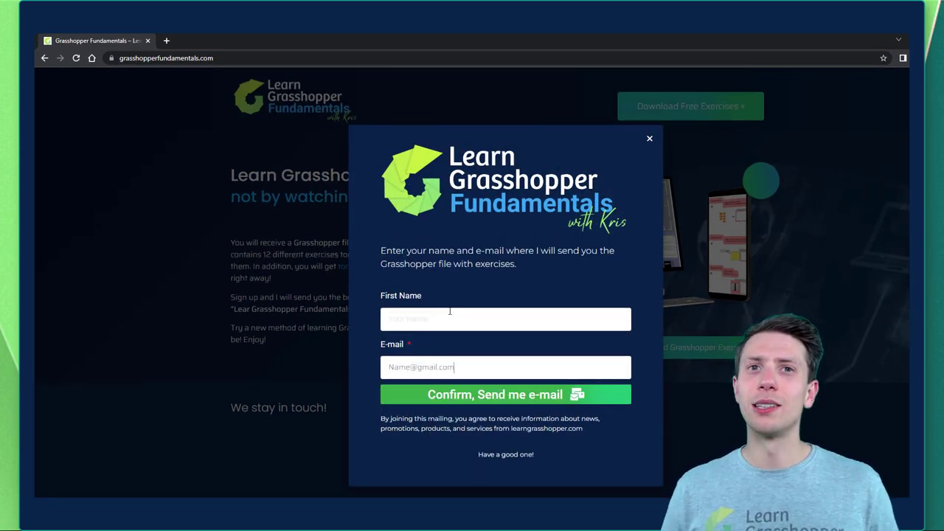
{"action": "left_click", "coordinate": [472, 395]}
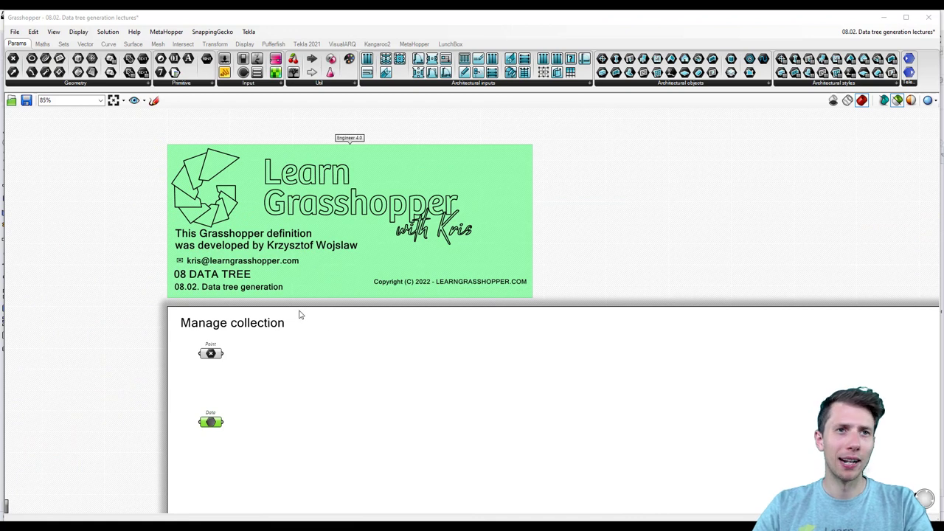
Step: Line up the Point and Data parameters, then place a Panel fed by the Point output
{"action": "scroll", "coordinate": [188, 391], "scroll_direction": "up", "scroll_amount": 5}
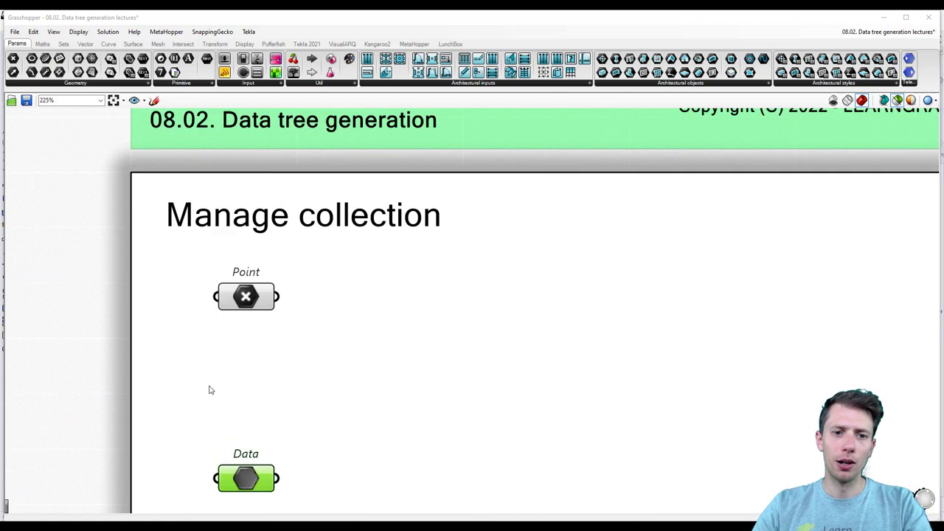
{"action": "left_click_drag", "start_coordinate": [256, 442], "coordinate": [247, 487]}
{"action": "left_click_drag", "start_coordinate": [257, 263], "coordinate": [249, 283]}
{"action": "double_click", "coordinate": [436, 288]}
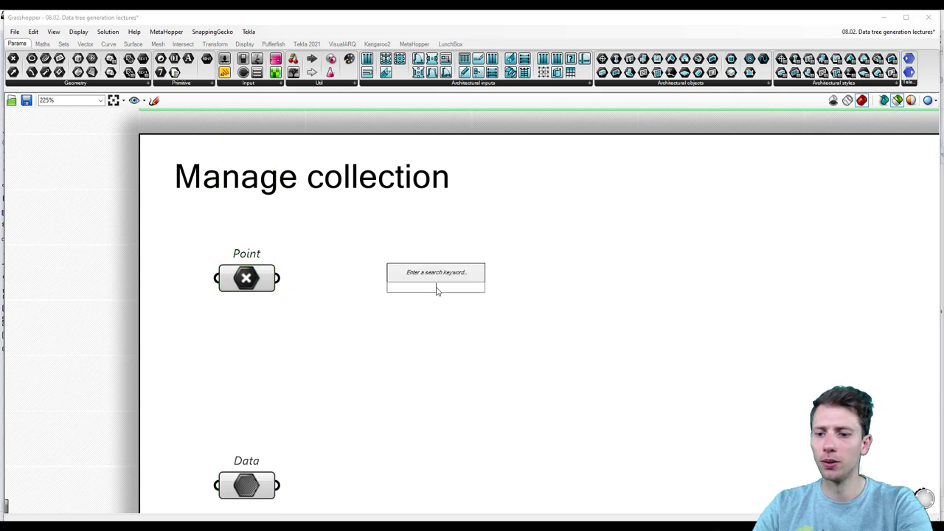
{"action": "type", "text": "Panel"}
{"action": "key", "text": "Return"}
{"action": "left_click_drag", "start_coordinate": [278, 279], "coordinate": [358, 295]}
Step: Lengthen the Panel to show all nine points, with Point beside it and Data lower down
{"action": "scroll", "coordinate": [376, 350], "scroll_direction": "down", "scroll_amount": 3}
{"action": "right_click_drag", "start_coordinate": [376, 350], "coordinate": [378, 303]}
{"action": "left_click_drag", "start_coordinate": [418, 281], "coordinate": [420, 357]}
{"action": "left_click_drag", "start_coordinate": [289, 367], "coordinate": [288, 466]}
{"action": "left_click_drag", "start_coordinate": [289, 237], "coordinate": [288, 282]}
Step: Add a narrower Param Viewer wired to the Point output, showing a single branch {0}
{"action": "double_click", "coordinate": [400, 384]}
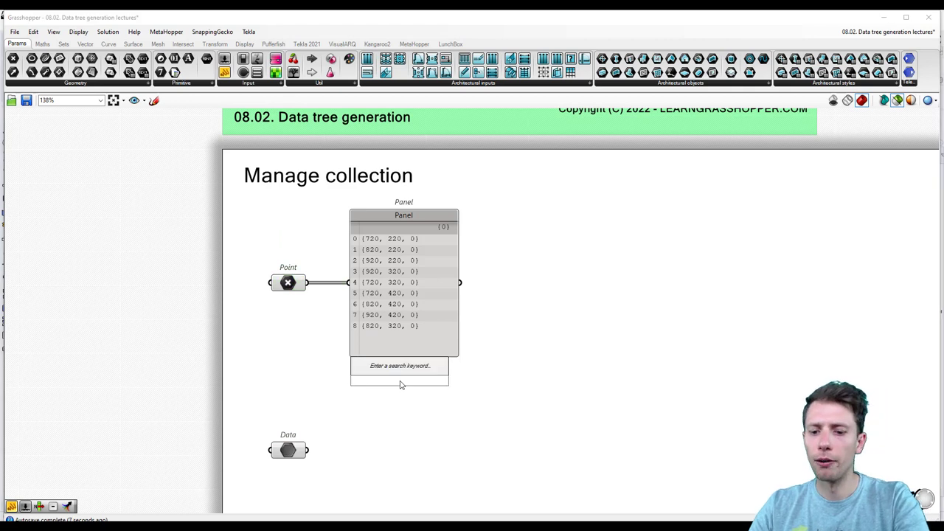
{"action": "type", "text": "para"}
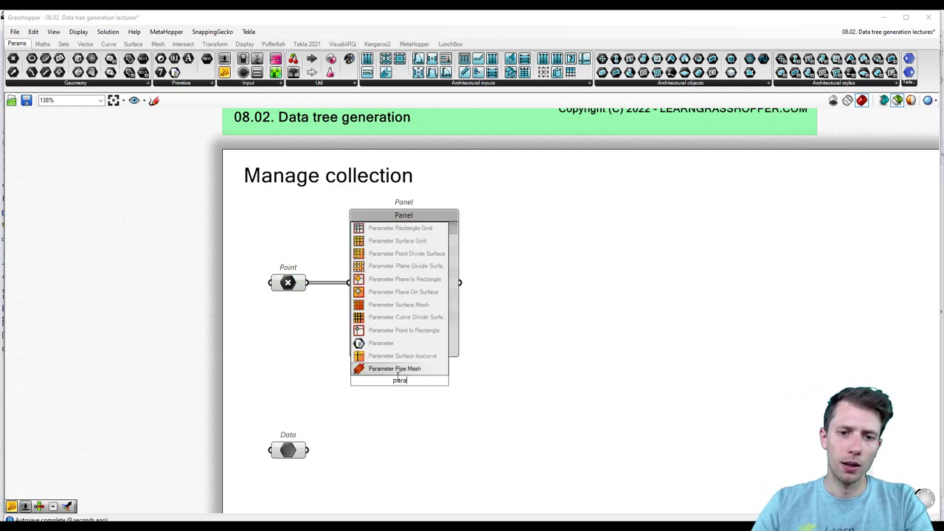
{"action": "type", "text": "m v"}
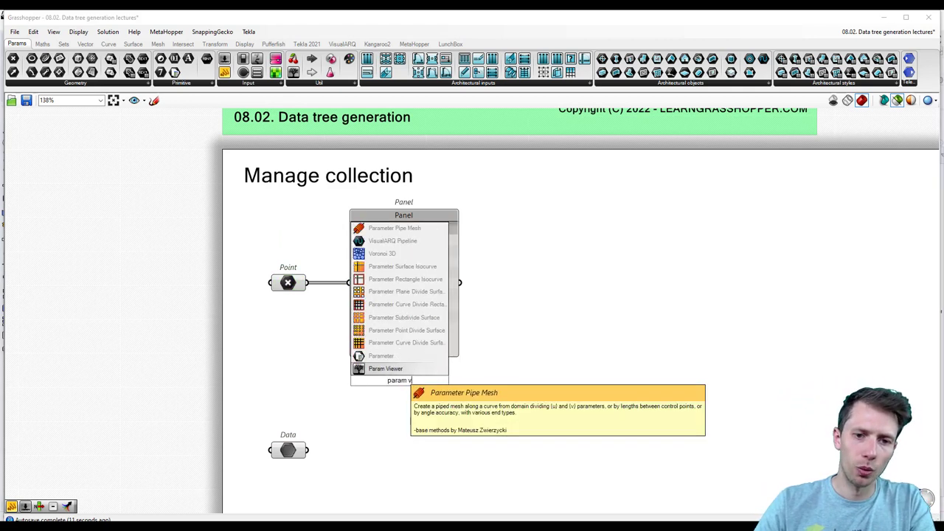
{"action": "key", "text": "Return"}
{"action": "left_click_drag", "start_coordinate": [307, 282], "coordinate": [330, 383]}
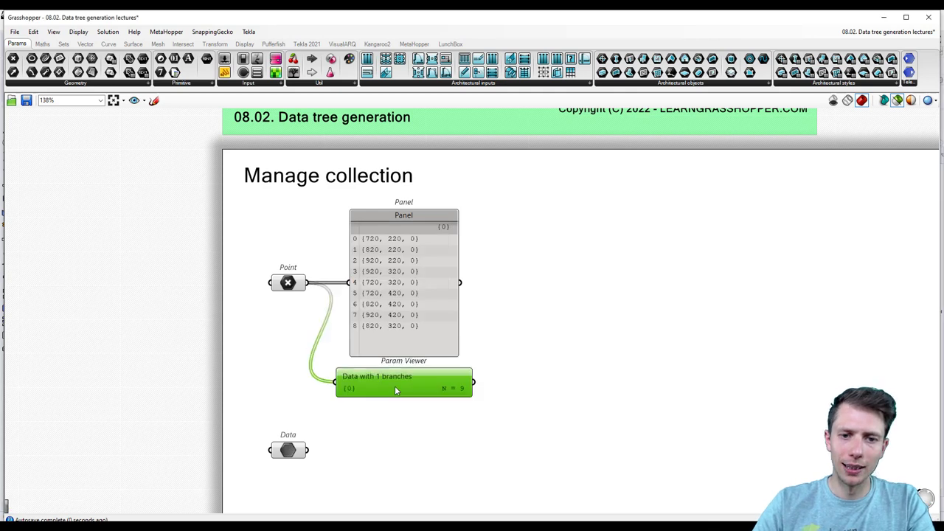
{"action": "scroll", "coordinate": [401, 387], "scroll_direction": "up", "scroll_amount": 3}
{"action": "left_click_drag", "start_coordinate": [529, 399], "coordinate": [464, 462]}
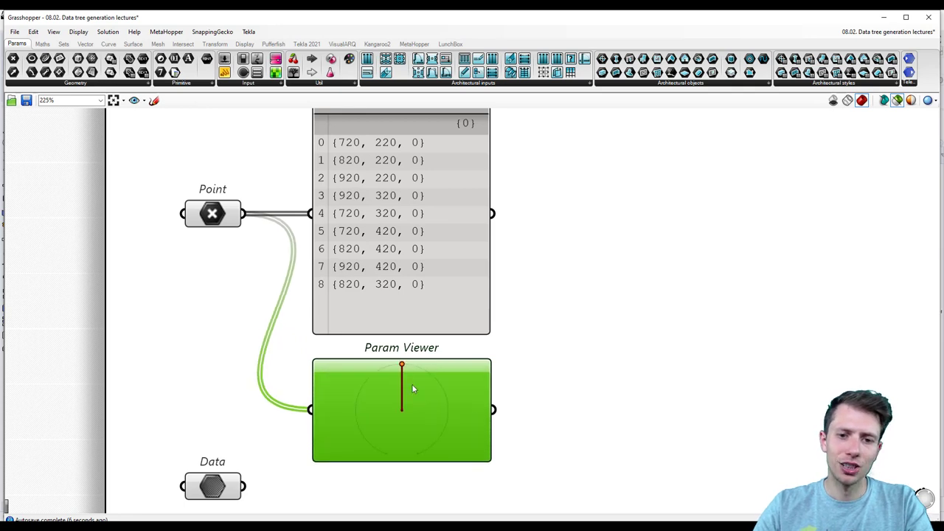
{"action": "scroll", "coordinate": [391, 379], "scroll_direction": "down", "scroll_amount": 1}
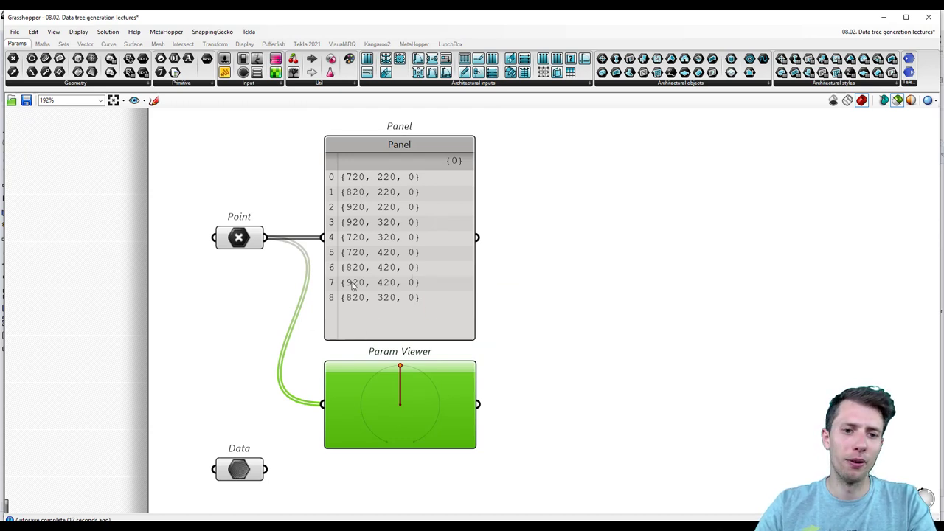
{"action": "scroll", "coordinate": [367, 320], "scroll_direction": "down", "scroll_amount": 1}
{"action": "scroll", "coordinate": [482, 280], "scroll_direction": "down", "scroll_amount": 2}
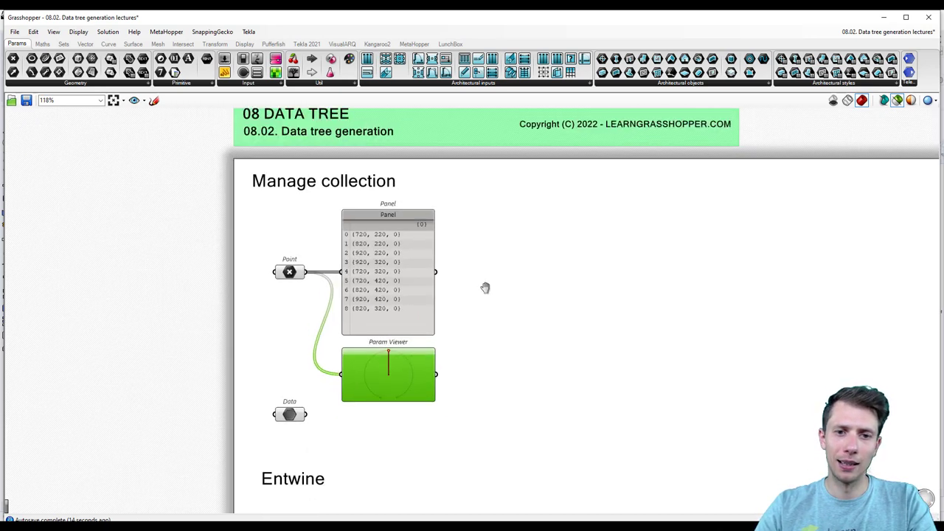
{"action": "scroll", "coordinate": [482, 284], "scroll_direction": "up", "scroll_amount": 3}
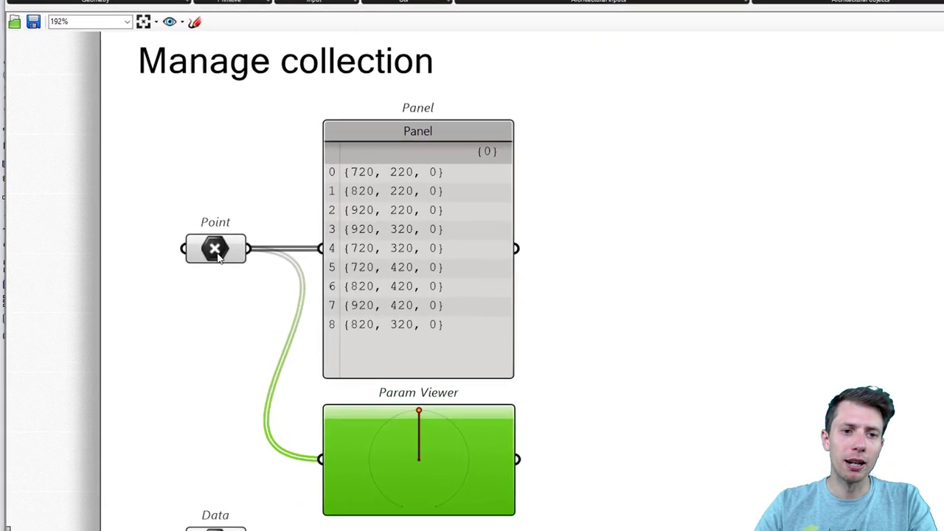
{"action": "left_click", "coordinate": [175, 280]}
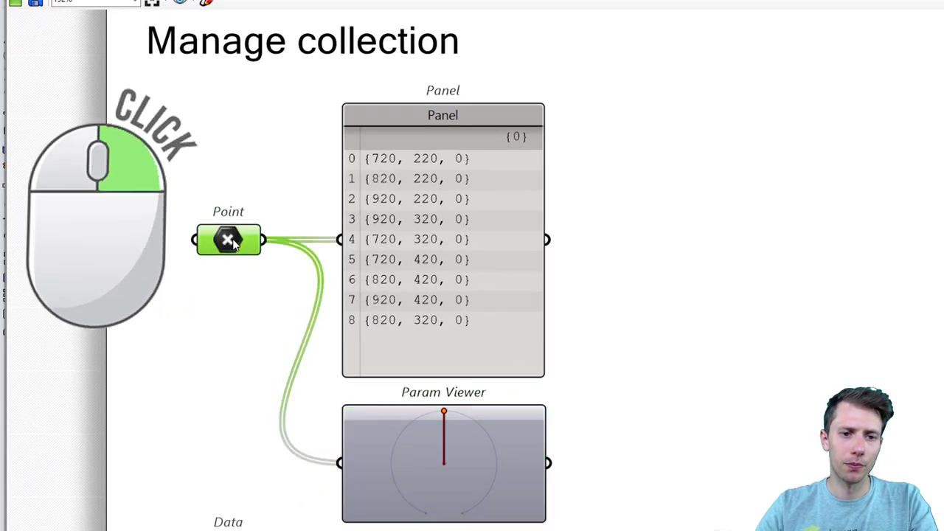
Step: In Manage Point collection, add paths {1} and {2} so each branch holds three points
{"action": "right_click", "coordinate": [233, 243]}
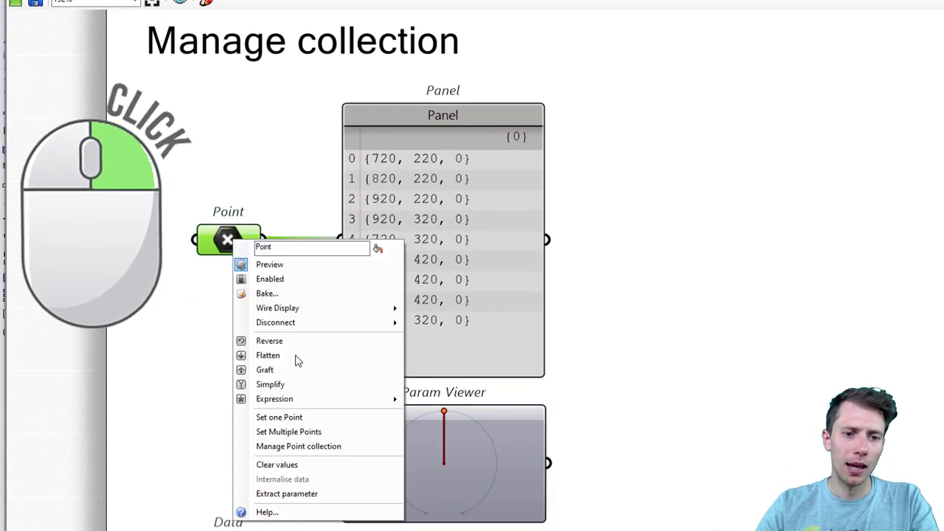
{"action": "left_click", "coordinate": [311, 448]}
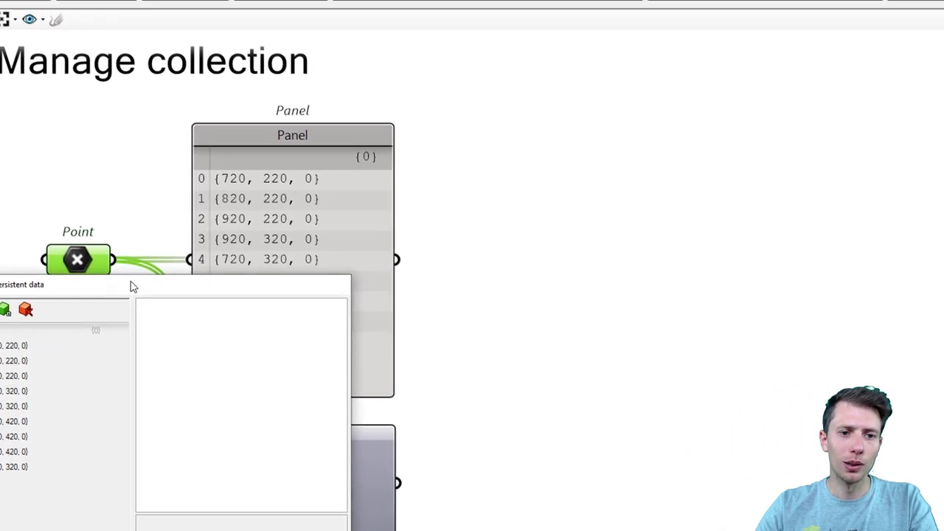
{"action": "left_click_drag", "start_coordinate": [281, 267], "coordinate": [798, 73]}
{"action": "left_click_drag", "start_coordinate": [498, 112], "coordinate": [496, 112]}
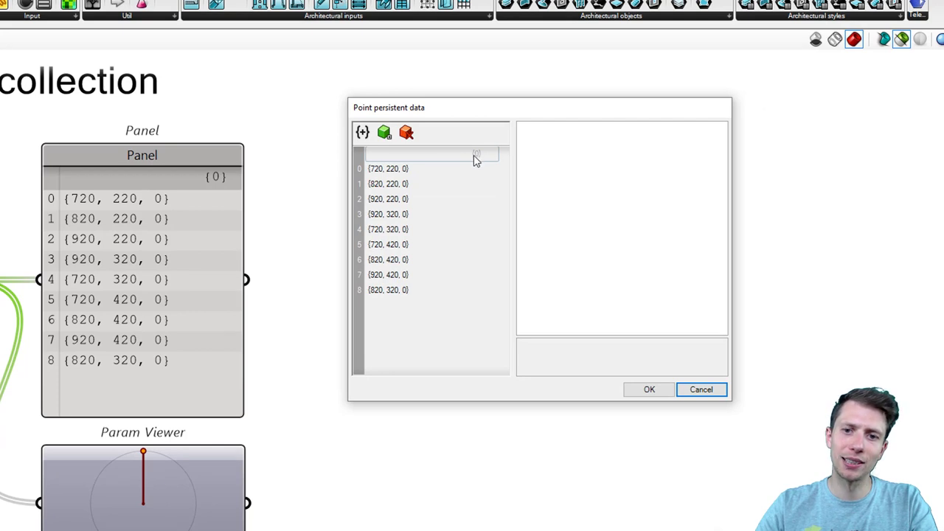
{"action": "left_click", "coordinate": [362, 131]}
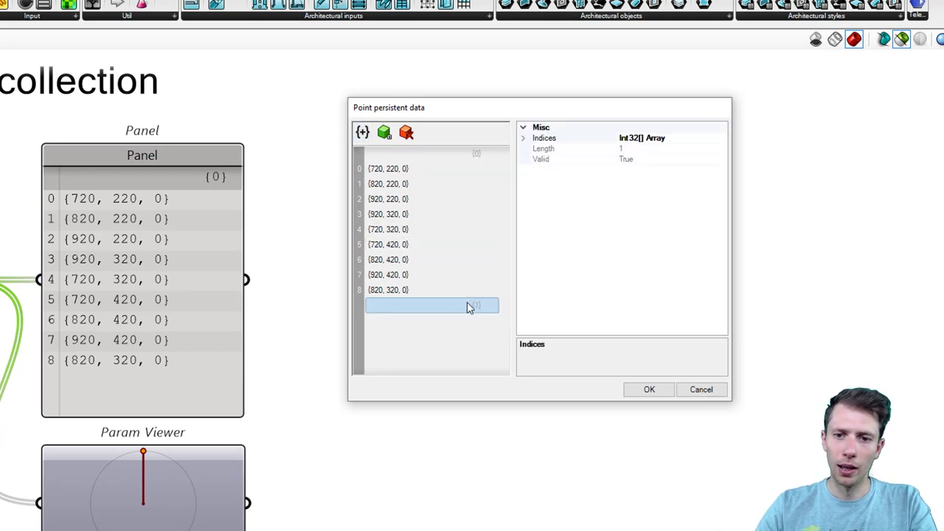
{"action": "left_click_drag", "start_coordinate": [471, 308], "coordinate": [474, 203]}
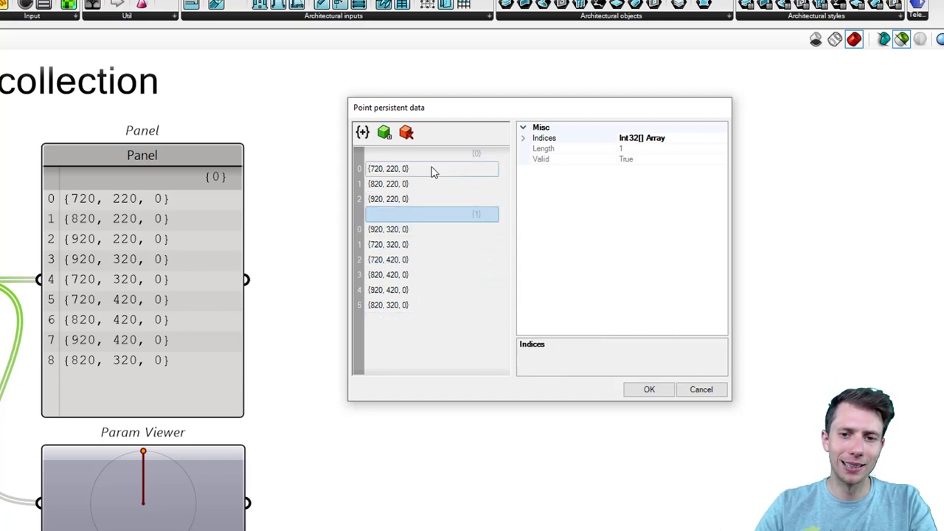
{"action": "left_click", "coordinate": [362, 132]}
{"action": "left_click_drag", "start_coordinate": [476, 325], "coordinate": [476, 275]}
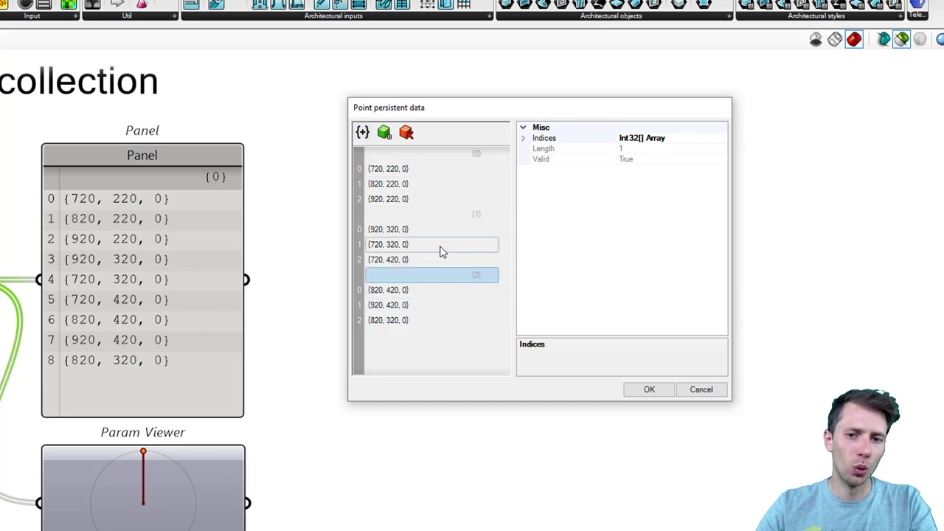
{"action": "double_click", "coordinate": [471, 154]}
{"action": "left_click", "coordinate": [436, 155]}
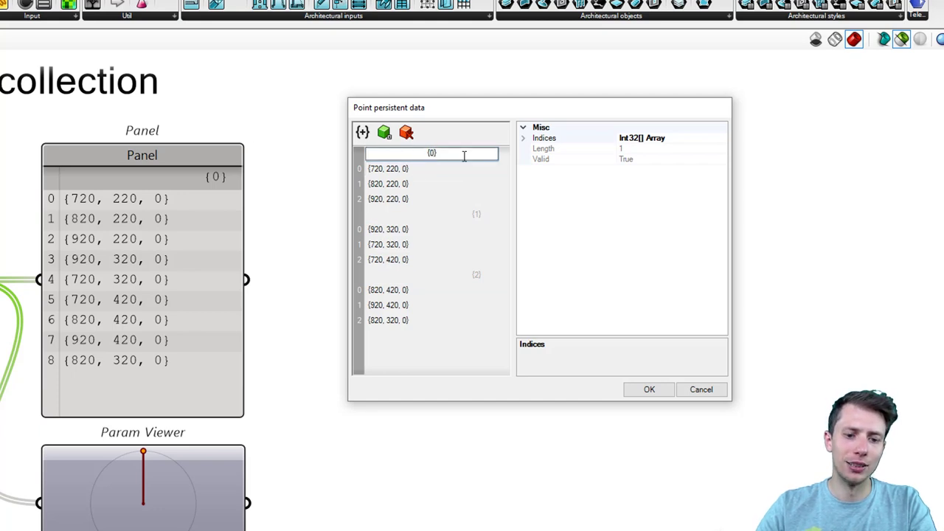
{"action": "left_click", "coordinate": [472, 236]}
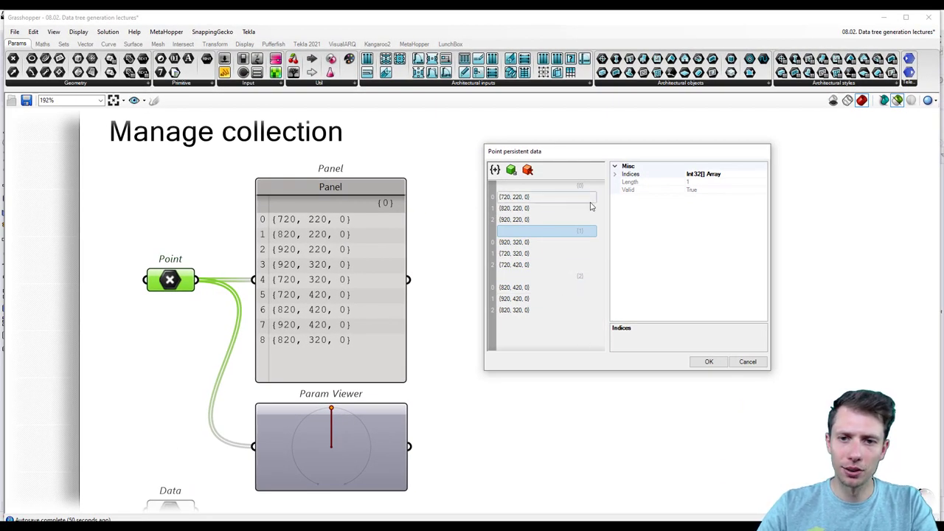
{"action": "left_click", "coordinate": [710, 362]}
Step: Reposition and lengthen the Panel so branches {0}, {1} and {2} are all listed
{"action": "scroll", "coordinate": [475, 261], "scroll_direction": "down", "scroll_amount": 1}
{"action": "left_click_drag", "start_coordinate": [375, 278], "coordinate": [372, 251]}
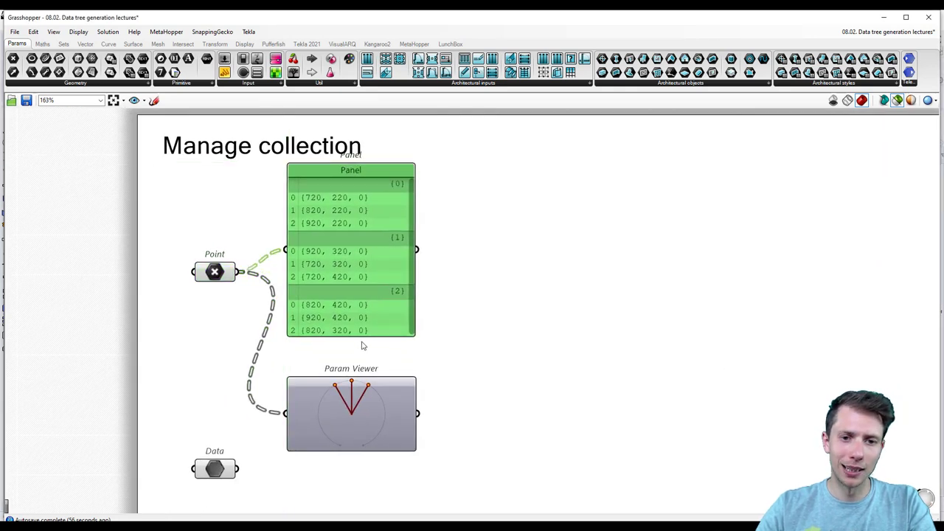
{"action": "left_click_drag", "start_coordinate": [362, 340], "coordinate": [361, 350]}
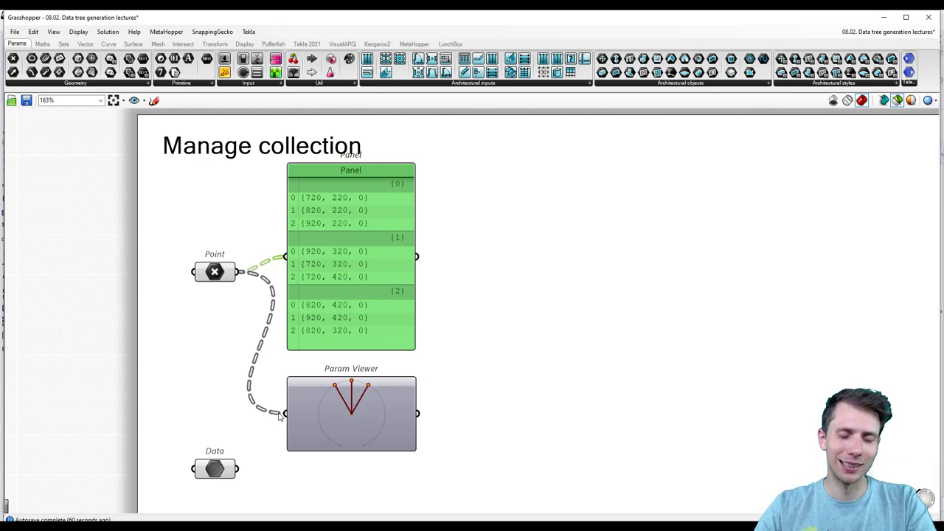
{"action": "scroll", "coordinate": [354, 412], "scroll_direction": "up", "scroll_amount": 5}
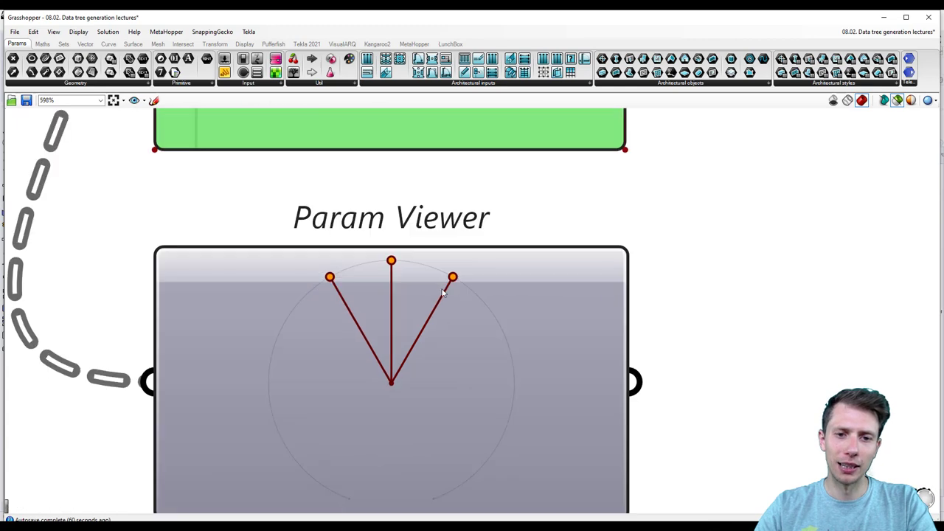
{"action": "right_click", "coordinate": [654, 264]}
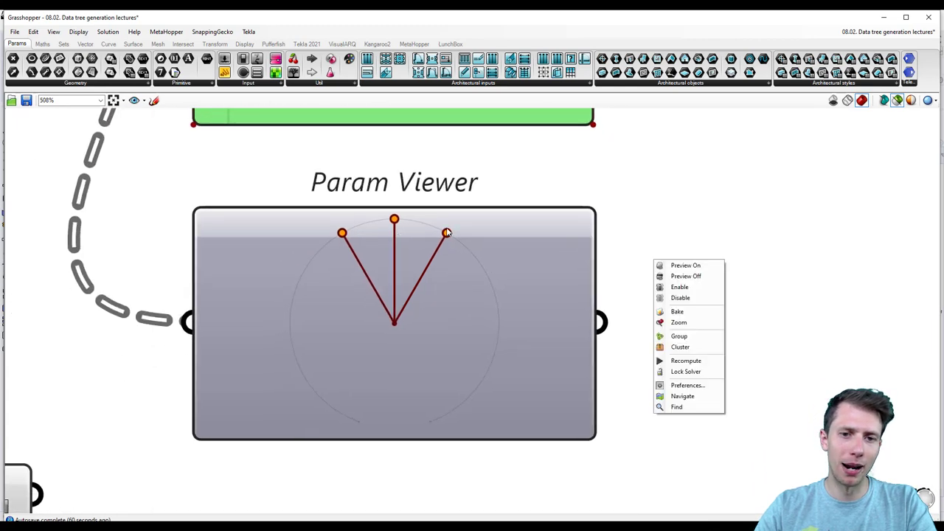
Step: Move the Manage collection title up above the Panel
{"action": "scroll", "coordinate": [447, 232], "scroll_direction": "up", "scroll_amount": 5}
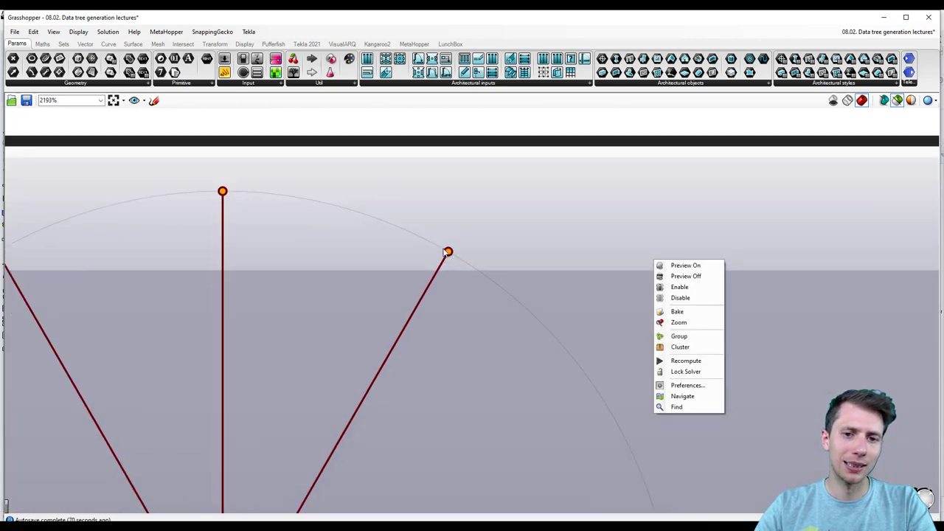
{"action": "scroll", "coordinate": [447, 252], "scroll_direction": "down", "scroll_amount": 10}
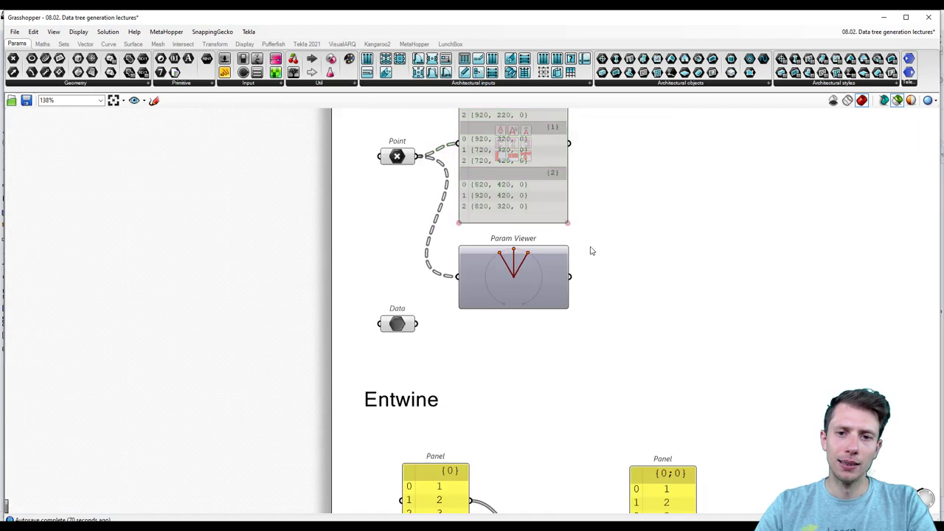
{"action": "scroll", "coordinate": [595, 327], "scroll_direction": "up", "scroll_amount": 3}
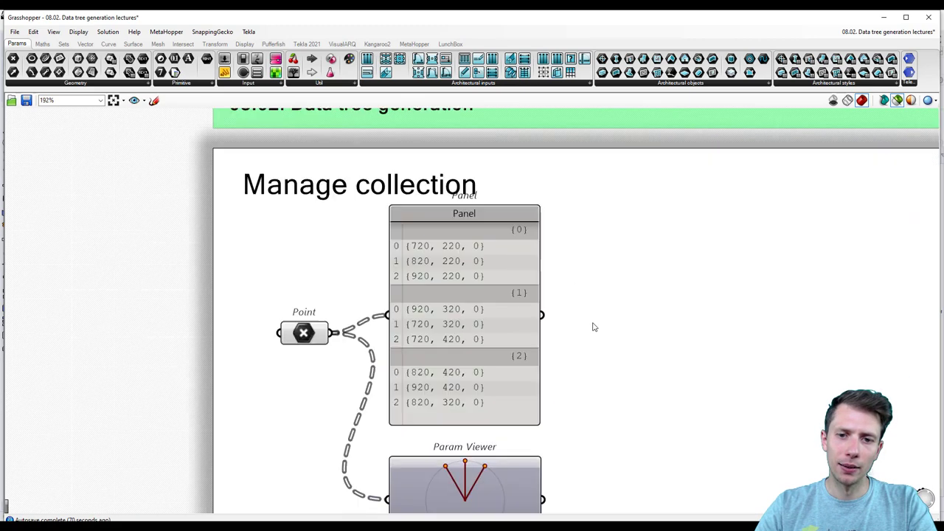
{"action": "left_click_drag", "start_coordinate": [403, 164], "coordinate": [403, 148]}
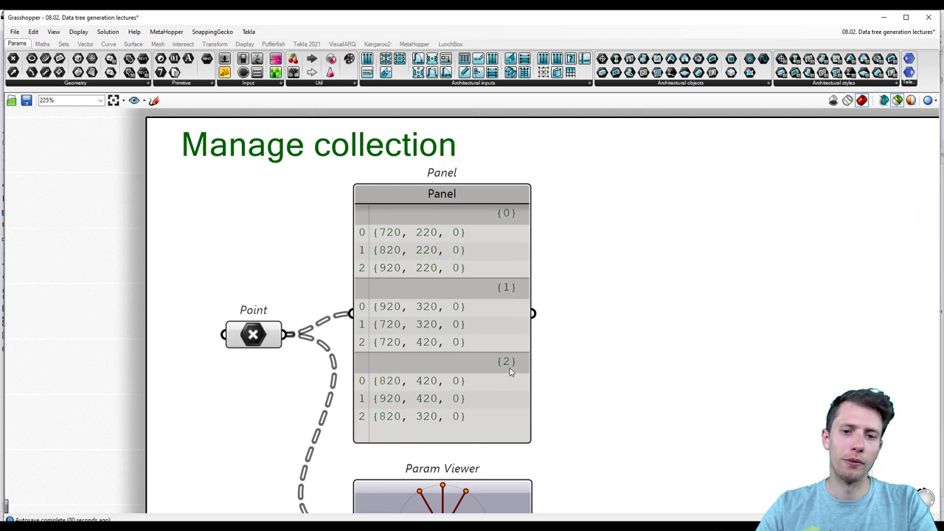
{"action": "left_click", "coordinate": [253, 334]}
{"action": "right_click", "coordinate": [251, 329]}
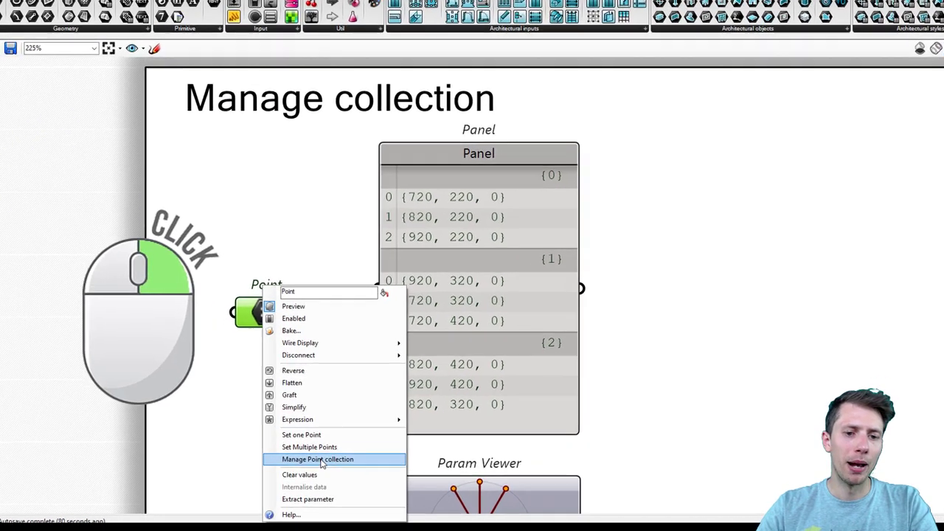
{"action": "left_click", "coordinate": [301, 465]}
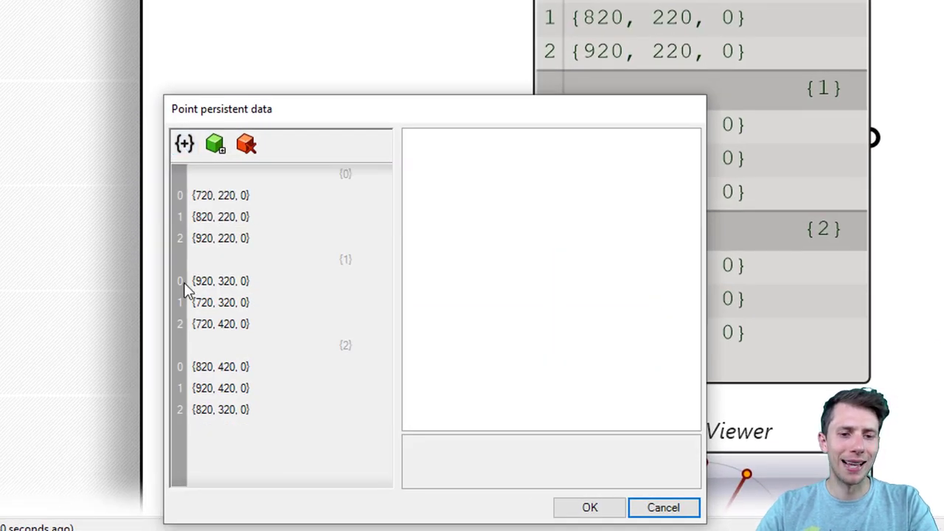
{"action": "left_click", "coordinate": [348, 179]}
{"action": "left_click", "coordinate": [347, 179]}
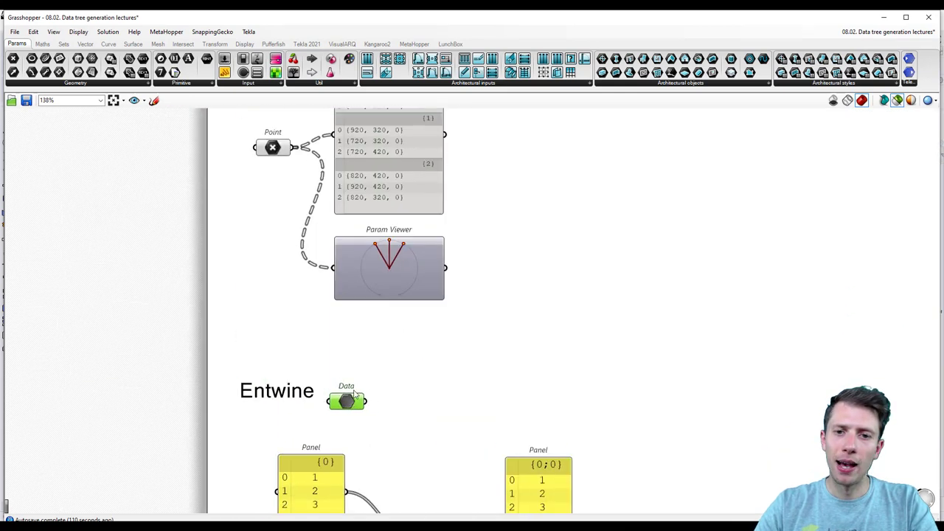
Step: Move the Data parameter beside the point Panel, level with the Point parameter
{"action": "left_click_drag", "start_coordinate": [540, 241], "coordinate": [547, 215]}
{"action": "scroll", "coordinate": [571, 202], "scroll_direction": "up", "scroll_amount": 4}
{"action": "left_click", "coordinate": [553, 255]}
{"action": "right_click_drag", "start_coordinate": [554, 255], "coordinate": [412, 295]}
{"action": "scroll", "coordinate": [508, 309], "scroll_direction": "up", "scroll_amount": 2}
{"action": "scroll", "coordinate": [316, 297], "scroll_direction": "down", "scroll_amount": 2}
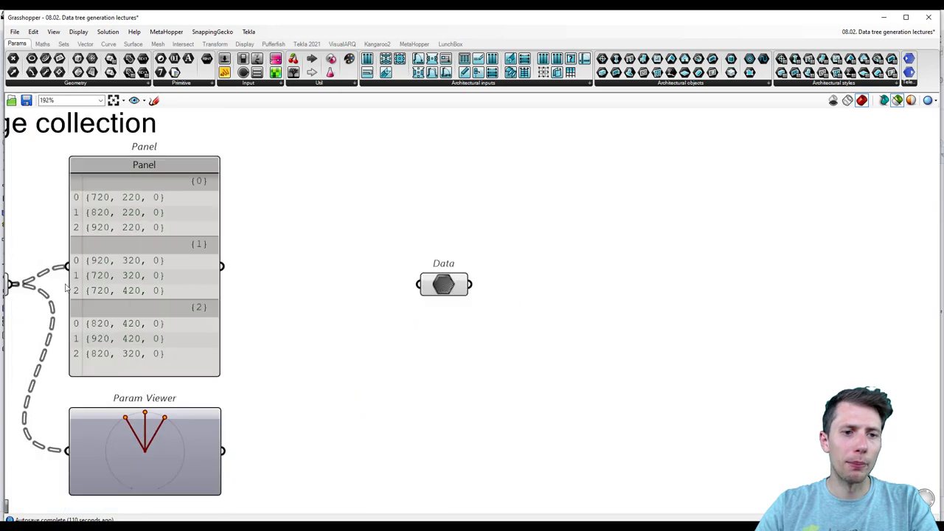
{"action": "scroll", "coordinate": [411, 287], "scroll_direction": "up", "scroll_amount": 2}
Step: Inspect the Data collection's single branch {0;3} holding 10–13, and cancel without changes
{"action": "right_click", "coordinate": [399, 264]}
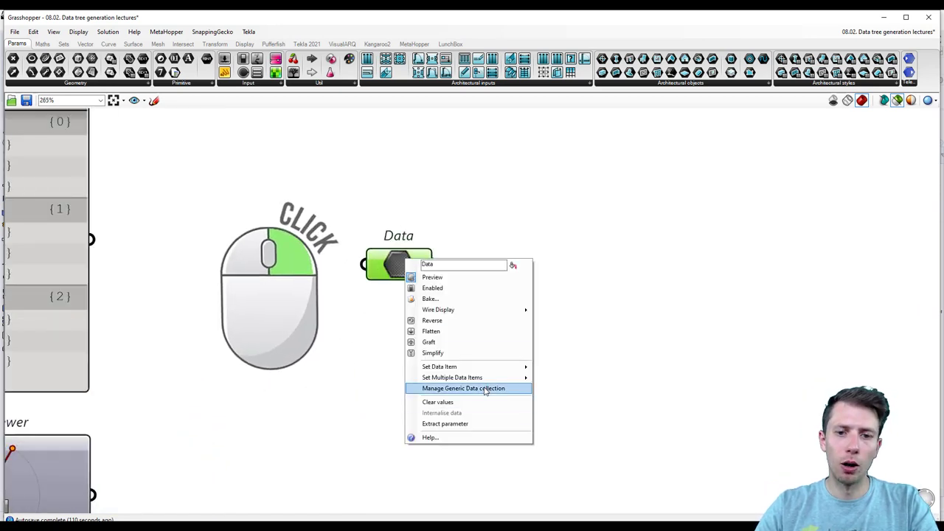
{"action": "left_click", "coordinate": [485, 389]}
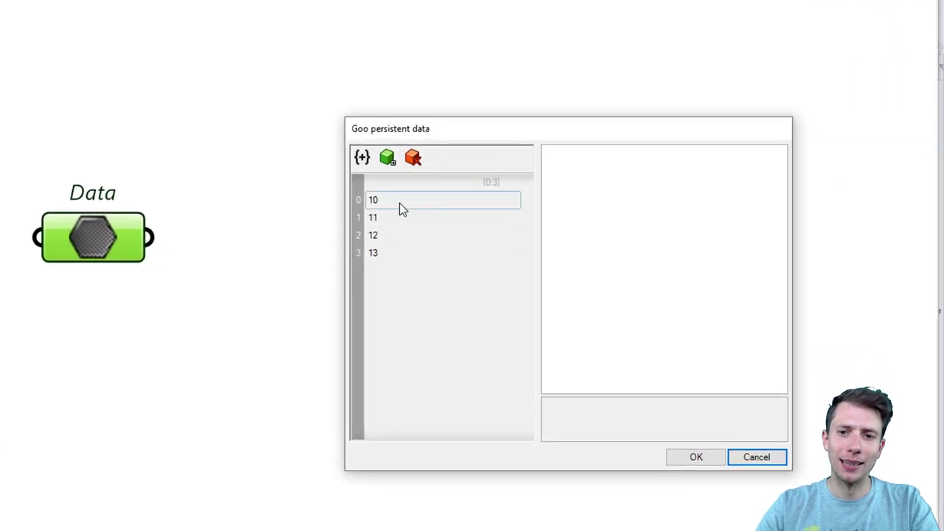
{"action": "left_click", "coordinate": [469, 187]}
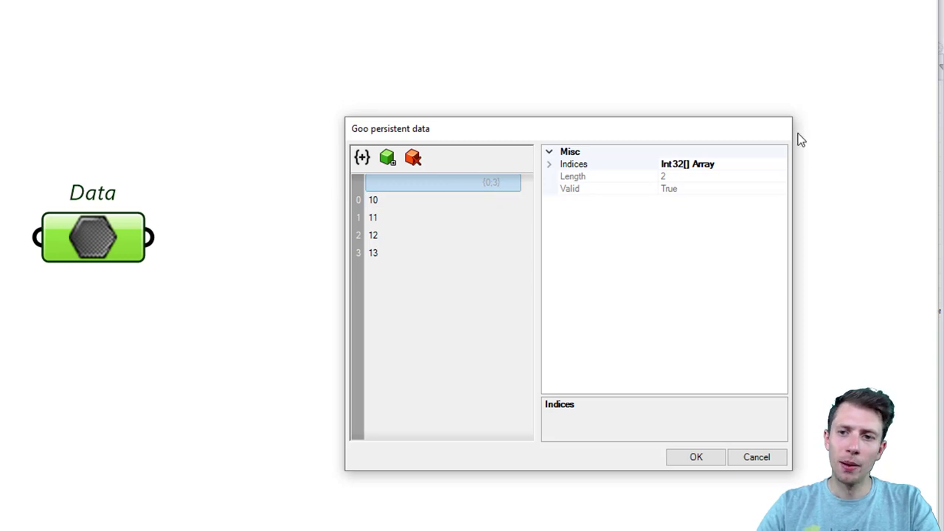
{"action": "left_click", "coordinate": [768, 442]}
Step: In Set Multiple Data Items, select and copy the branch path with its values 10–13
{"action": "right_click", "coordinate": [112, 234]}
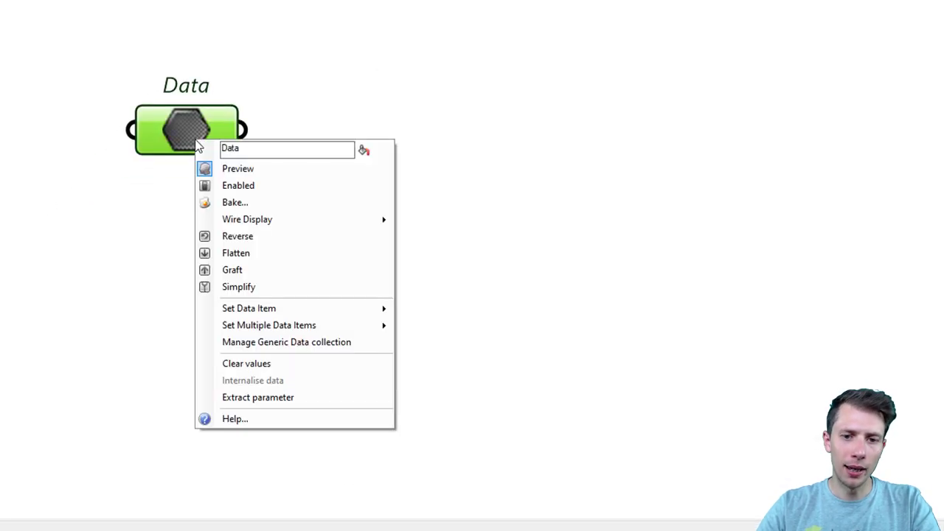
{"action": "mouse_move", "coordinate": [284, 330]}
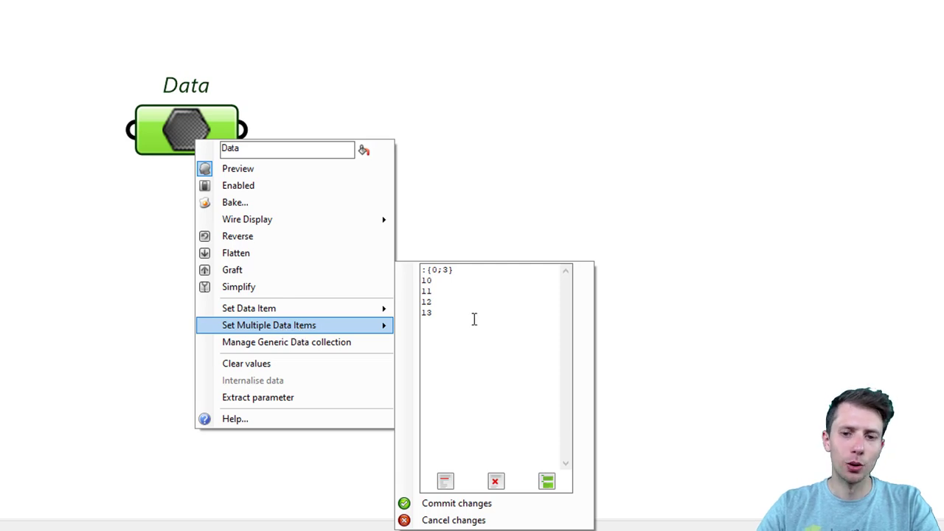
{"action": "left_click", "coordinate": [499, 361]}
{"action": "key", "text": "ctrl+a"}
{"action": "left_click", "coordinate": [457, 388]}
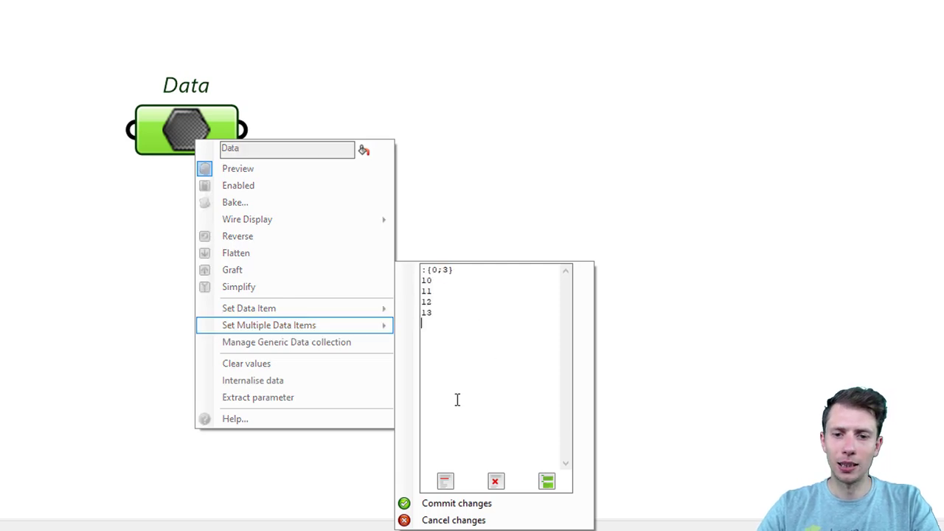
{"action": "left_click_drag", "start_coordinate": [458, 321], "coordinate": [454, 270]}
{"action": "left_click", "coordinate": [459, 344]}
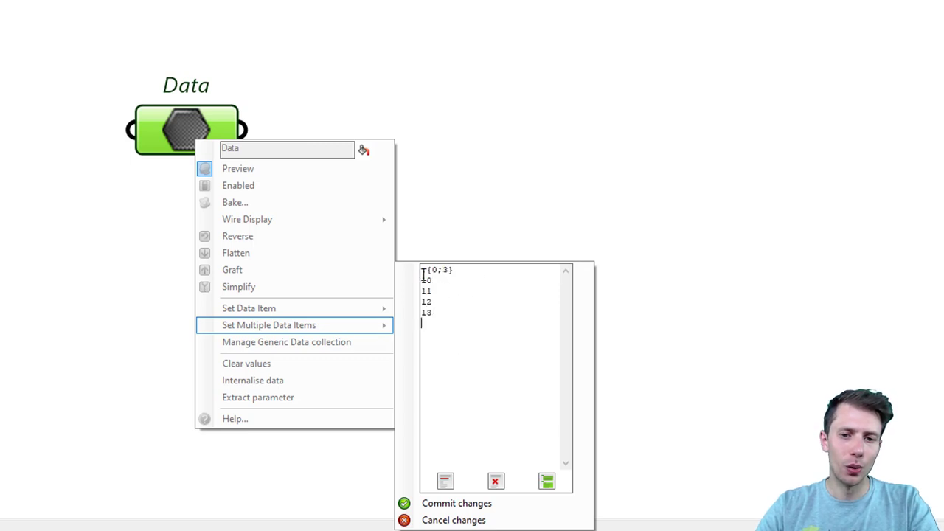
{"action": "left_click_drag", "start_coordinate": [463, 272], "coordinate": [406, 266]}
{"action": "left_click", "coordinate": [478, 298]}
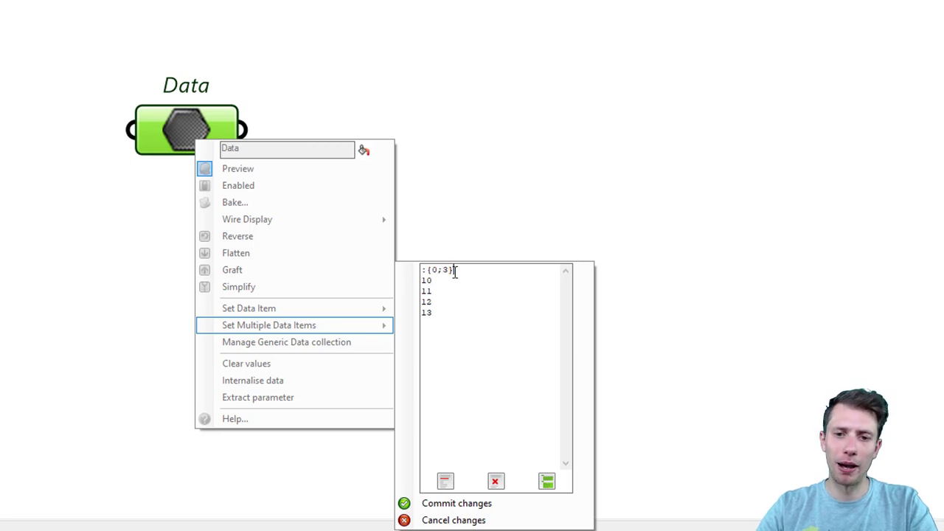
{"action": "left_click_drag", "start_coordinate": [480, 327], "coordinate": [388, 253]}
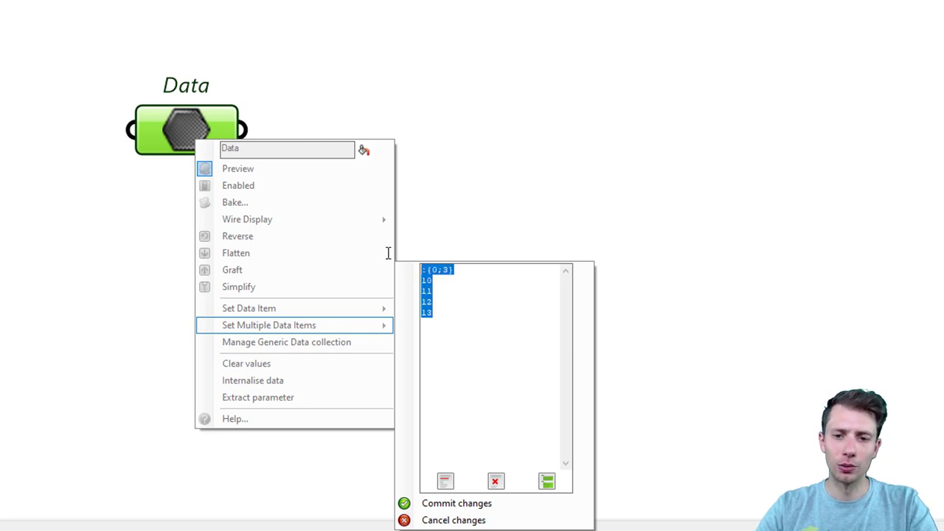
{"action": "key", "text": "ctrl+c"}
Step: Paste a second branch, renumber the paths {0;0} and {0;1}, make its values start at 20, and commit
{"action": "left_click", "coordinate": [436, 343]}
{"action": "key", "text": "ctrl+v"}
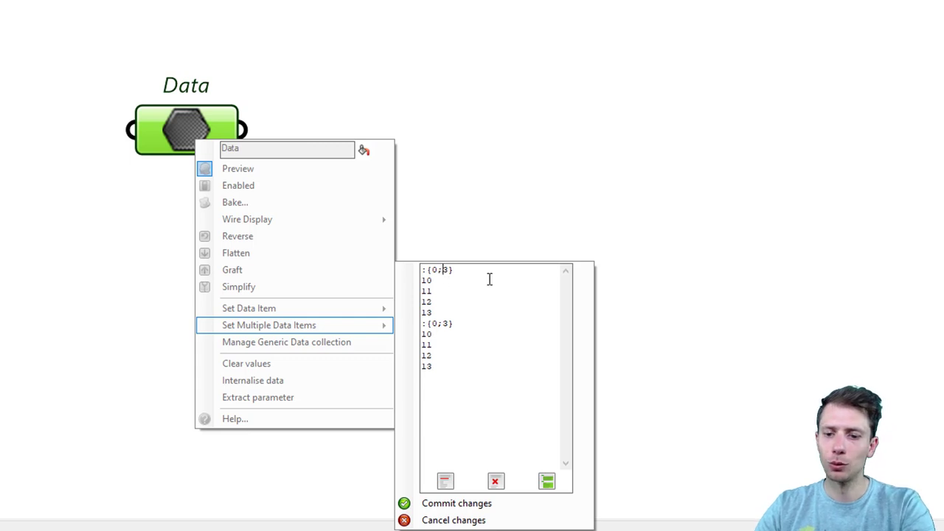
{"action": "type", "text": "0"}
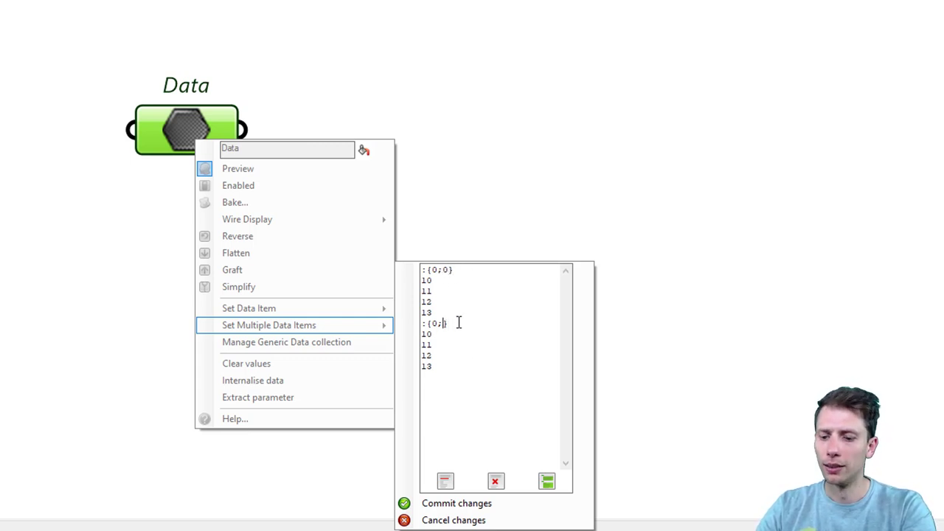
{"action": "left_click_drag", "start_coordinate": [447, 362], "coordinate": [422, 336]}
{"action": "type", "text": "20"}
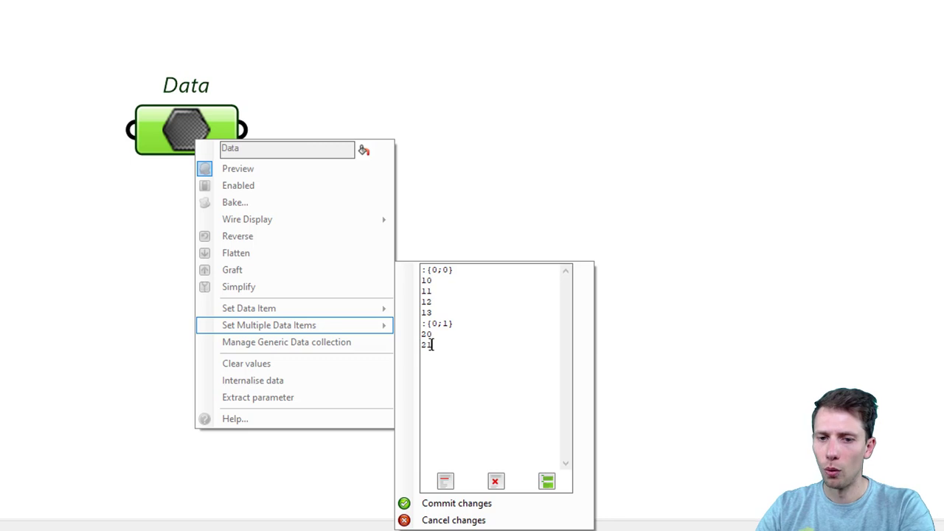
{"action": "left_click", "coordinate": [487, 505]}
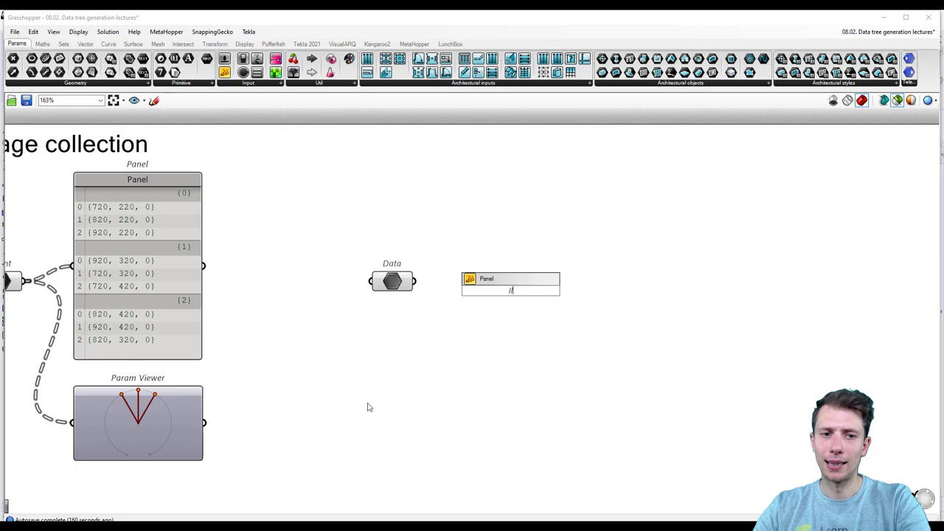
Step: Duplicate the Panel and Param Viewer to the right and wire the Data parameter into both
{"action": "left_click_drag", "start_coordinate": [259, 440], "coordinate": [114, 279]}
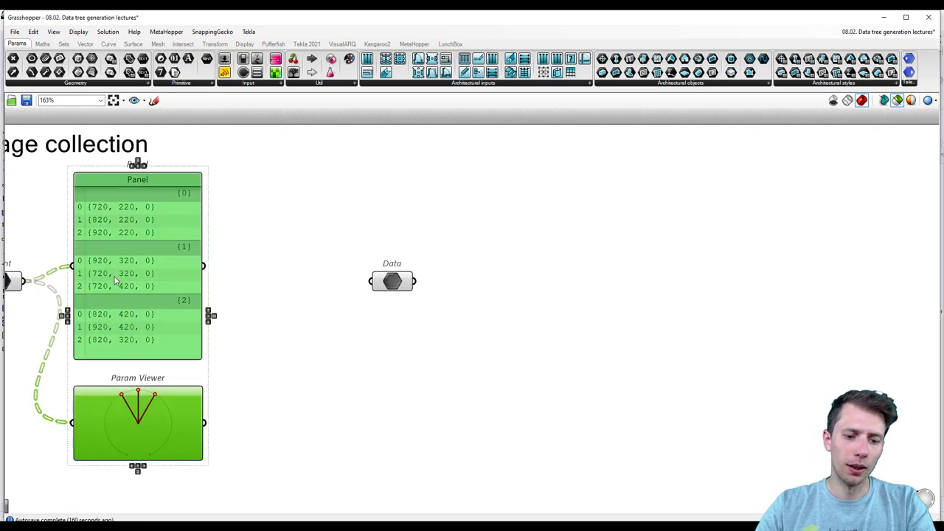
{"action": "left_click_drag", "start_coordinate": [145, 315], "coordinate": [557, 304], "text": "alt"}
{"action": "left_click", "coordinate": [424, 323]}
{"action": "left_click_drag", "start_coordinate": [415, 281], "coordinate": [483, 255]}
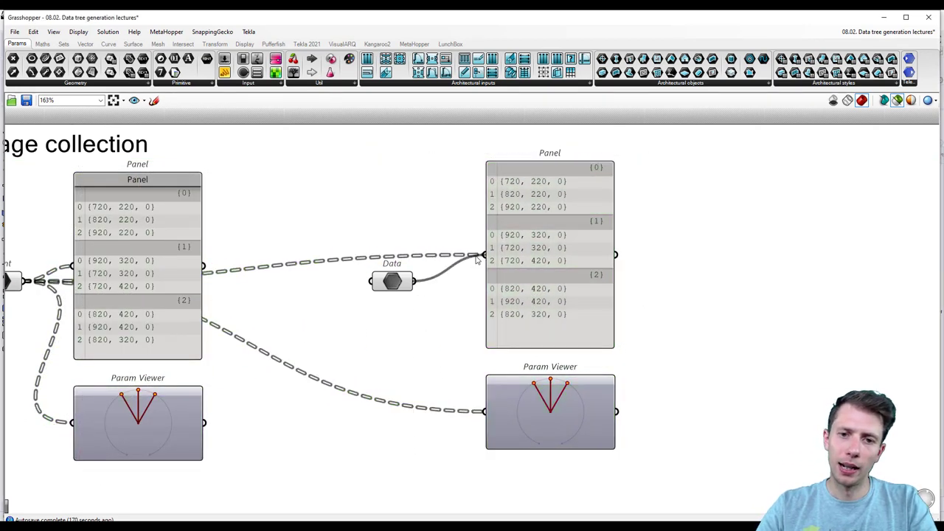
{"action": "left_click_drag", "start_coordinate": [417, 282], "coordinate": [484, 411]}
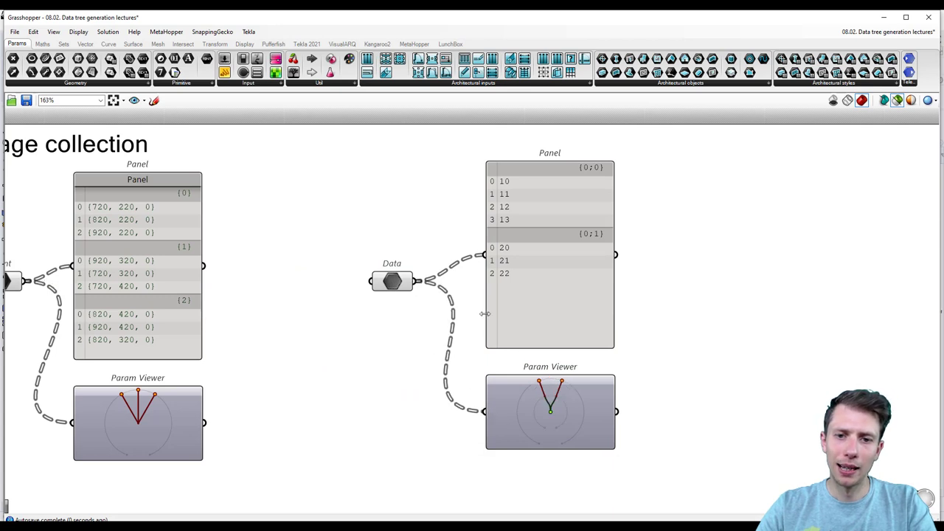
Step: Switch the copied Param Viewer to text mode, listing branches {0;0} and {0;1}
{"action": "mouse_move", "coordinate": [405, 286]}
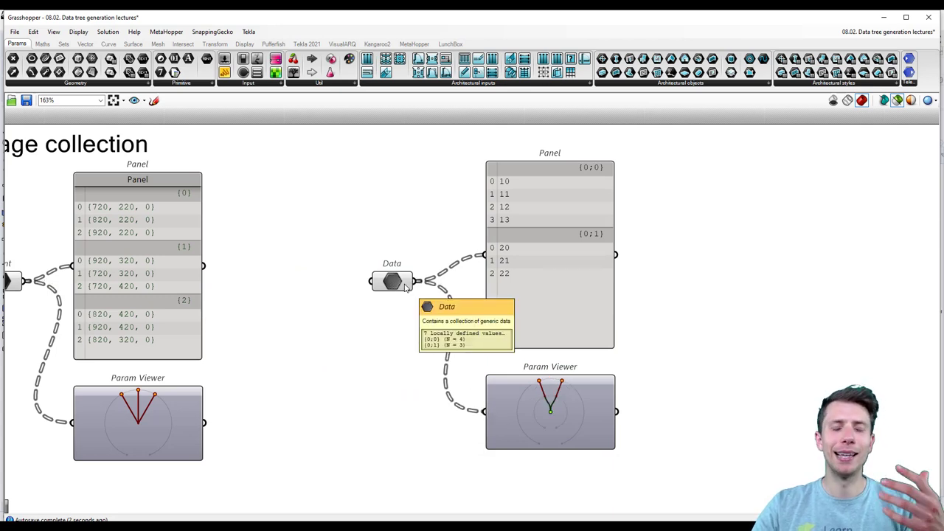
{"action": "scroll", "coordinate": [595, 168], "scroll_direction": "up", "scroll_amount": 5}
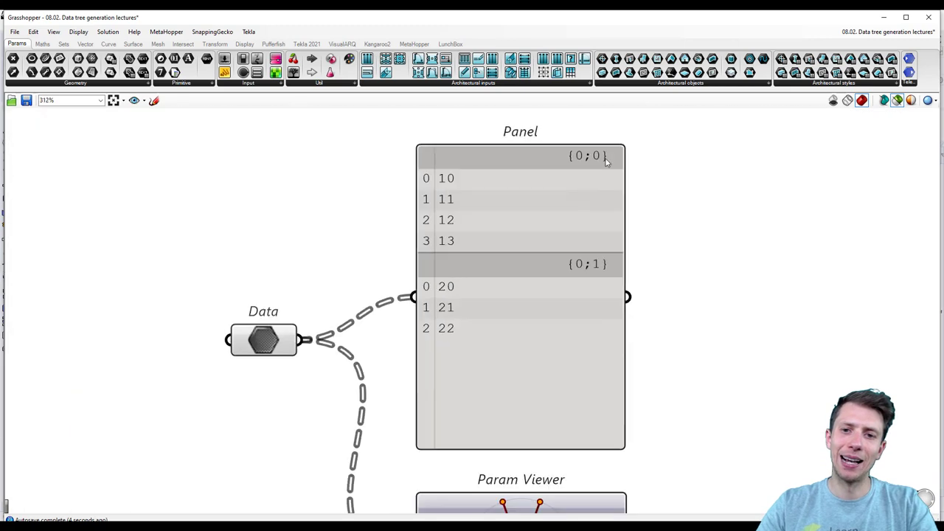
{"action": "scroll", "coordinate": [576, 156], "scroll_direction": "down", "scroll_amount": 2}
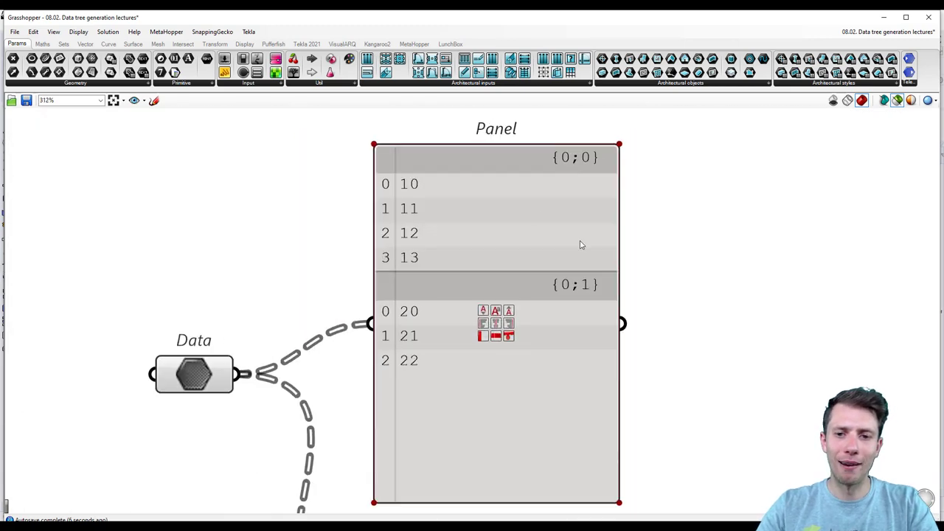
{"action": "scroll", "coordinate": [572, 247], "scroll_direction": "down", "scroll_amount": 2}
{"action": "right_click_drag", "start_coordinate": [654, 373], "coordinate": [637, 247]}
{"action": "scroll", "coordinate": [529, 394], "scroll_direction": "up", "scroll_amount": 4}
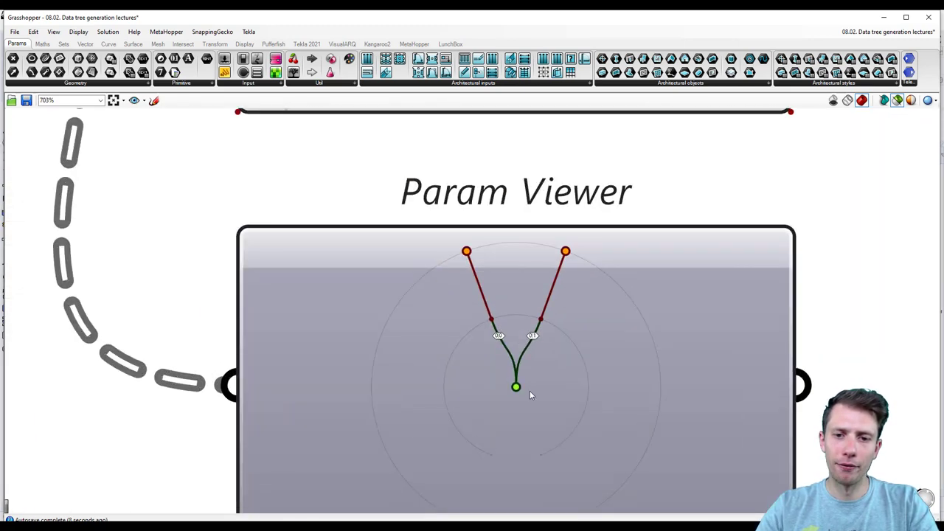
{"action": "scroll", "coordinate": [530, 395], "scroll_direction": "up", "scroll_amount": 3}
{"action": "scroll", "coordinate": [550, 284], "scroll_direction": "down", "scroll_amount": 8}
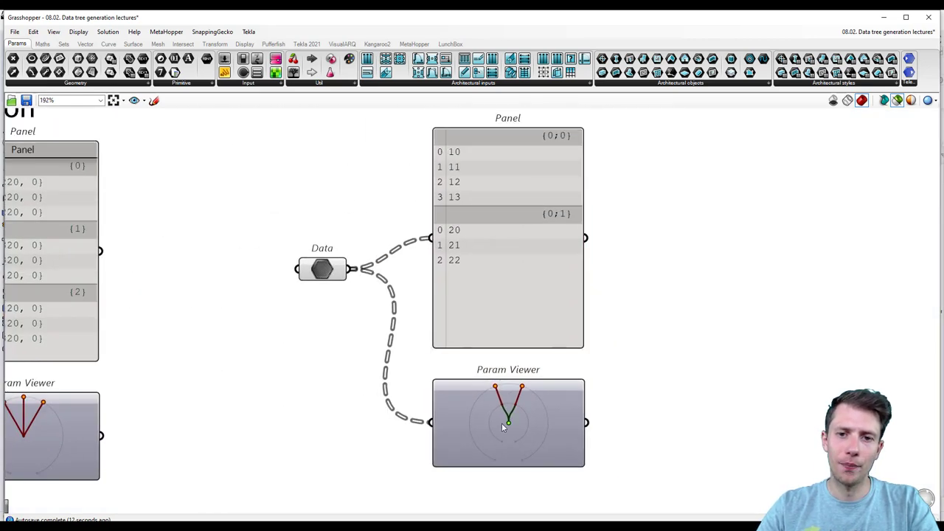
{"action": "double_click", "coordinate": [502, 427]}
{"action": "scroll", "coordinate": [528, 426], "scroll_direction": "down", "scroll_amount": 3}
{"action": "right_click", "coordinate": [407, 407]}
{"action": "right_click_drag", "start_coordinate": [368, 419], "coordinate": [420, 390]}
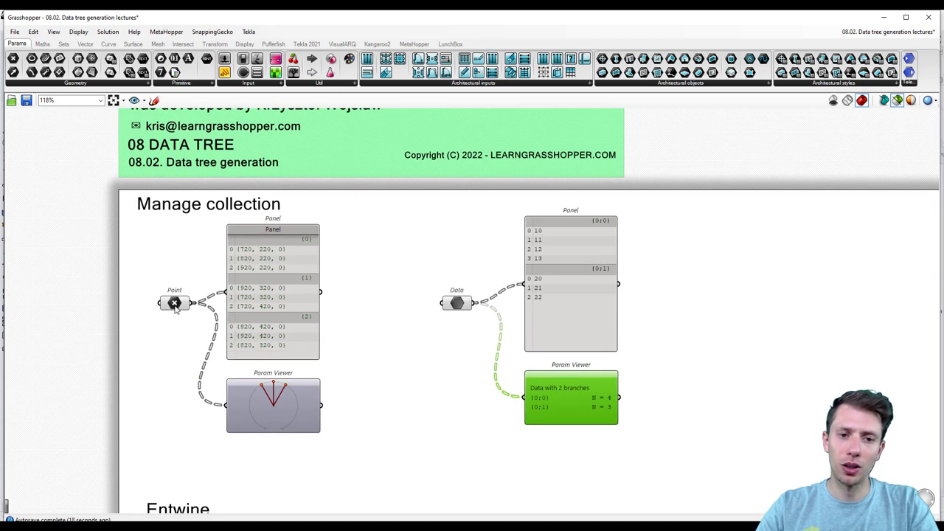
{"action": "left_click", "coordinate": [456, 302]}
{"action": "right_click", "coordinate": [457, 302]}
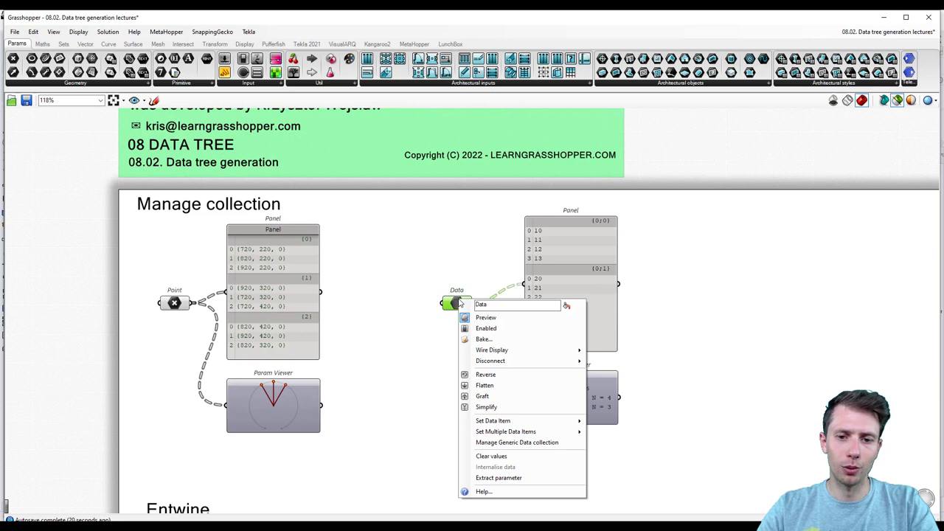
{"action": "left_click", "coordinate": [394, 314]}
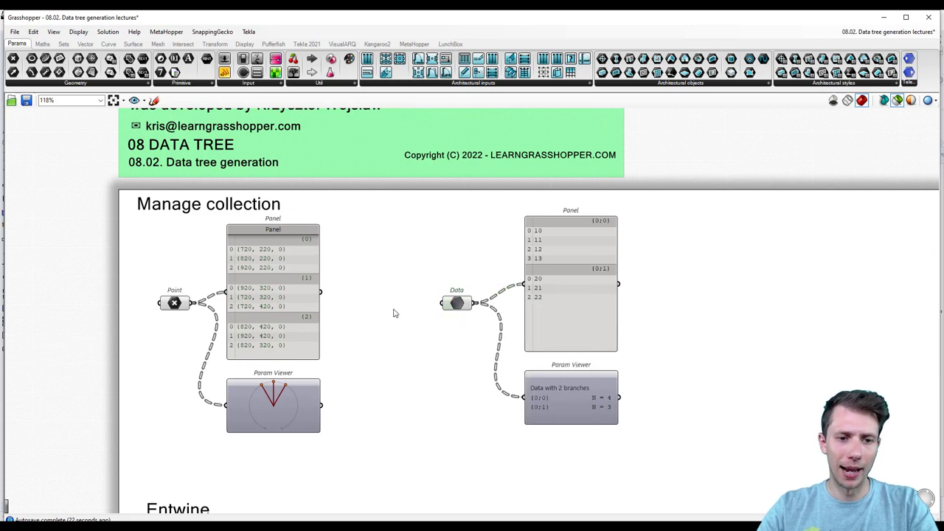